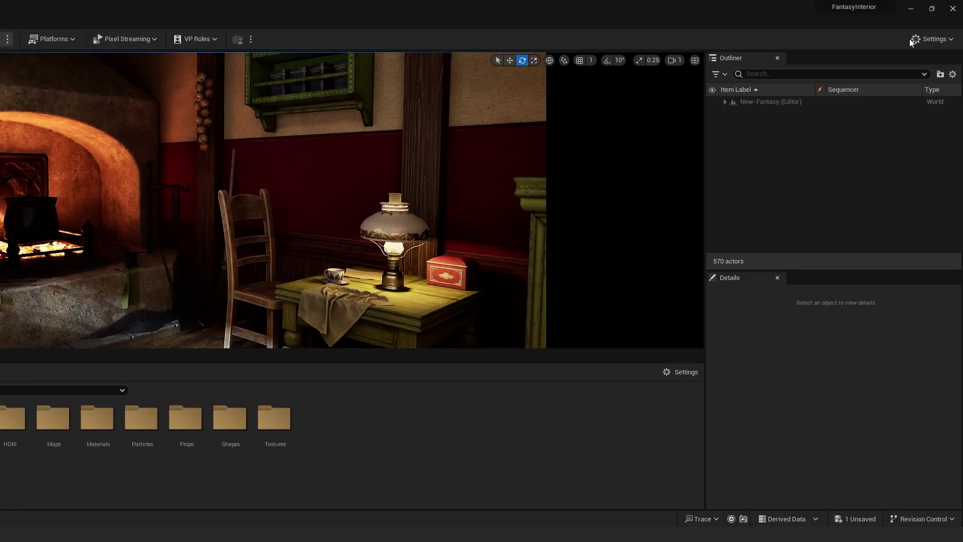
# Filter the Plugins browser by 'nia' to confirm the Cascade To Niagara Converter is enabled.
pyautogui.click(920, 40)
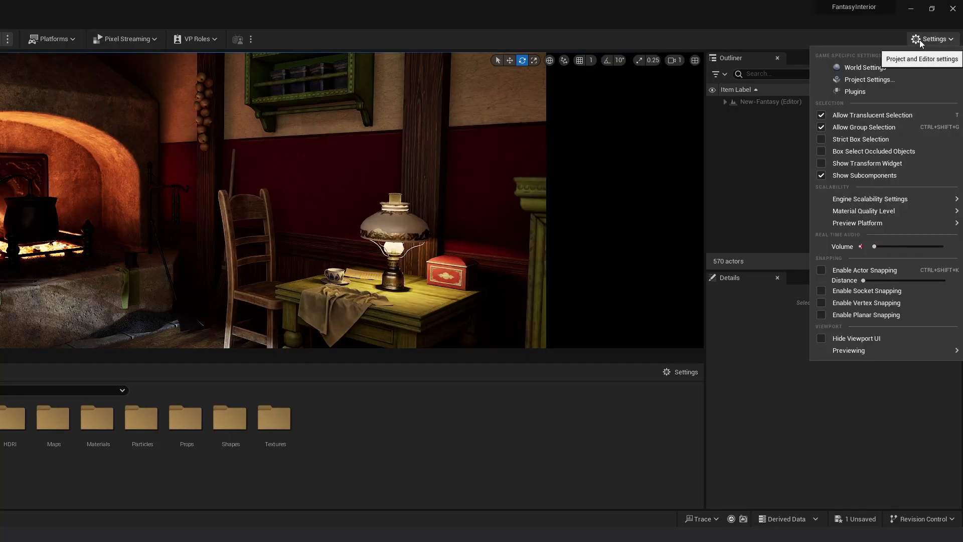
pyautogui.click(893, 92)
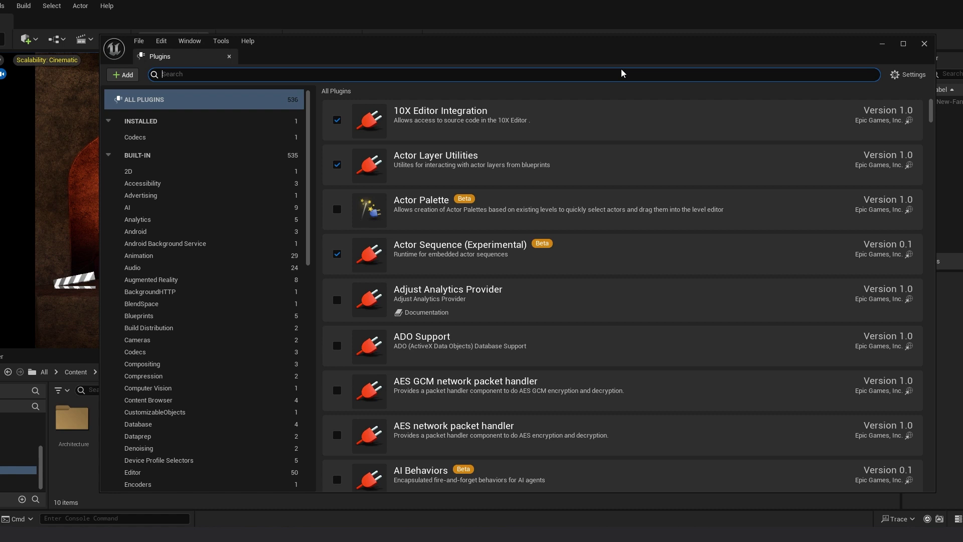
pyautogui.write('niag')
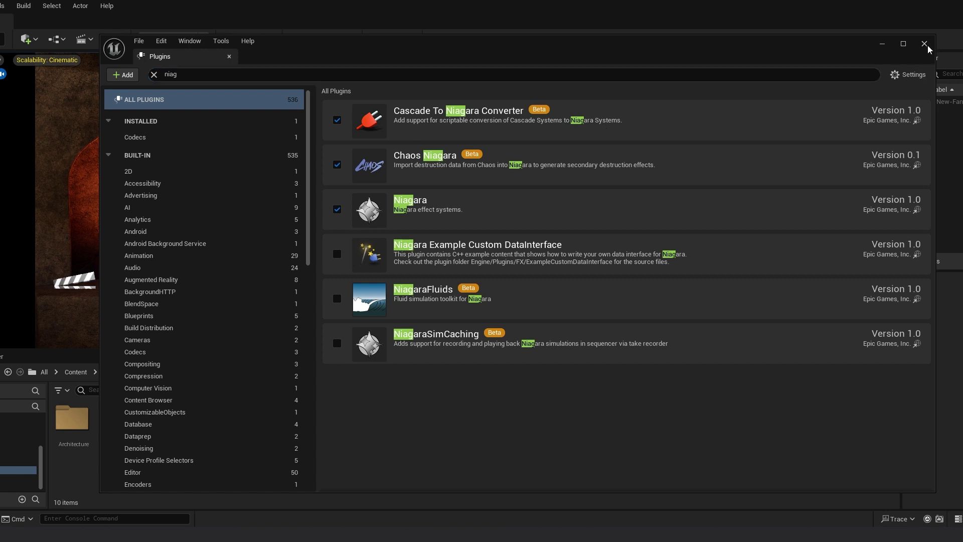
# Convert the StarterContent P_Fire particle system into a Niagara system.
pyautogui.click(925, 45)
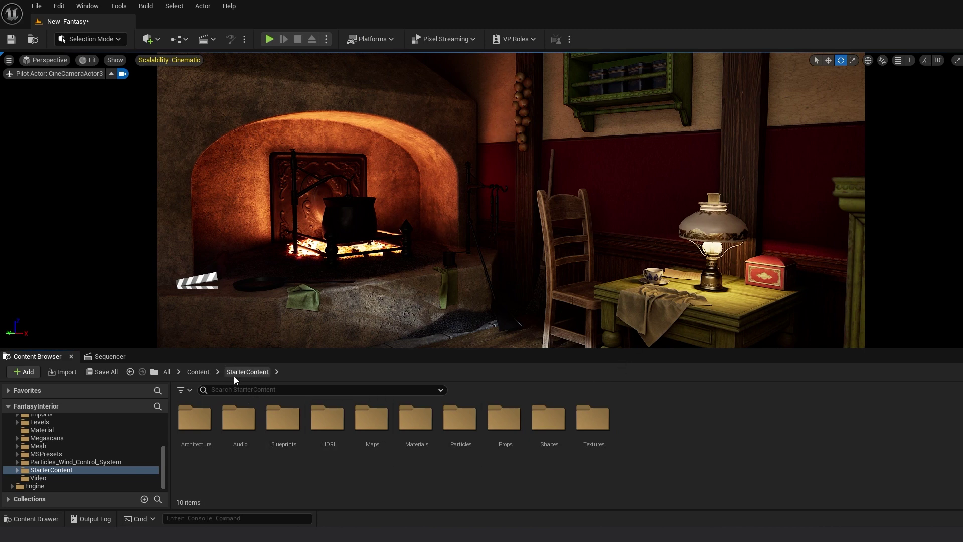
pyautogui.click(276, 372)
pyautogui.click(341, 442)
pyautogui.click(341, 442)
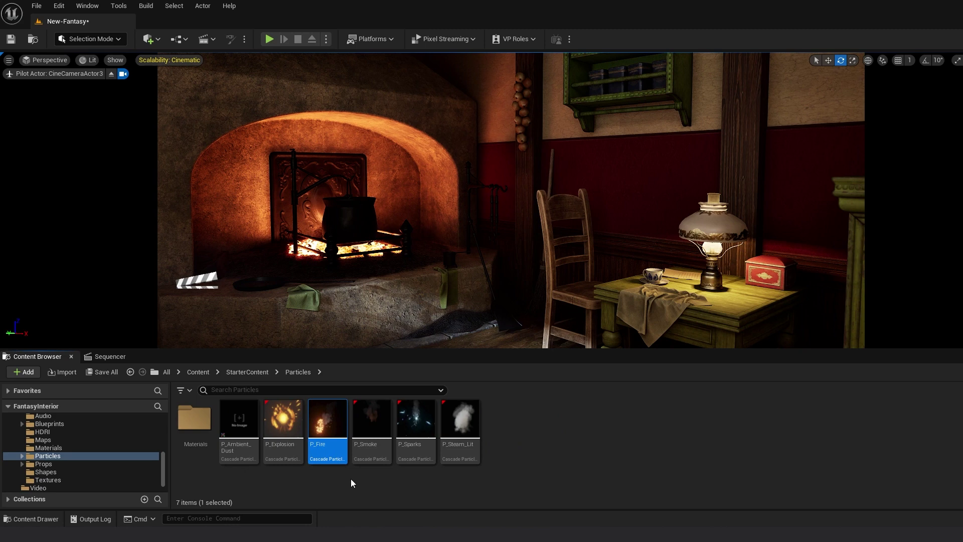
pyautogui.rightClick(333, 432)
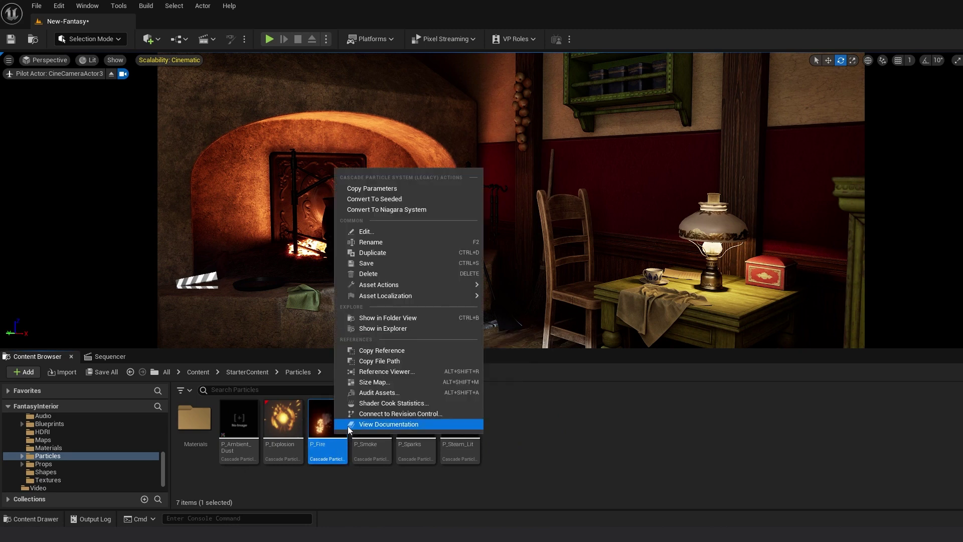
pyautogui.click(417, 210)
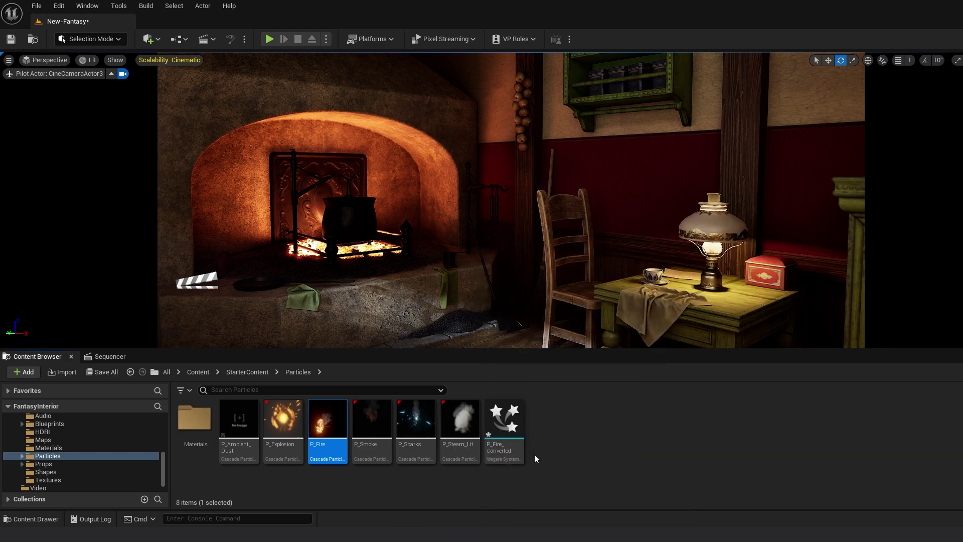
# Rename the converted asset to 'Fire-tutorial' and place it inside the fireplace.
pyautogui.click(503, 448)
pyautogui.click(514, 448)
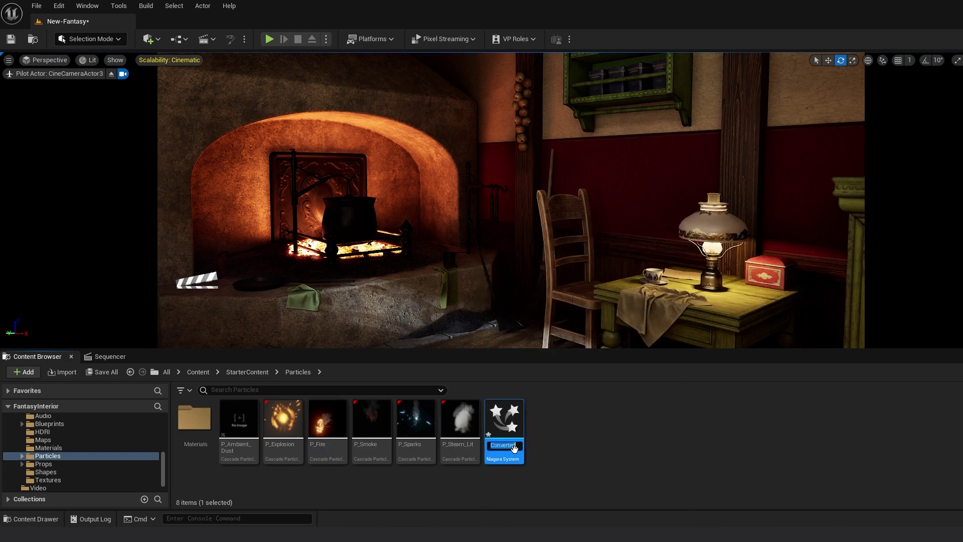
pyautogui.write('Fire')
pyautogui.write('-t')
pyautogui.write('utori')
pyautogui.write('al')
pyautogui.press('Return')
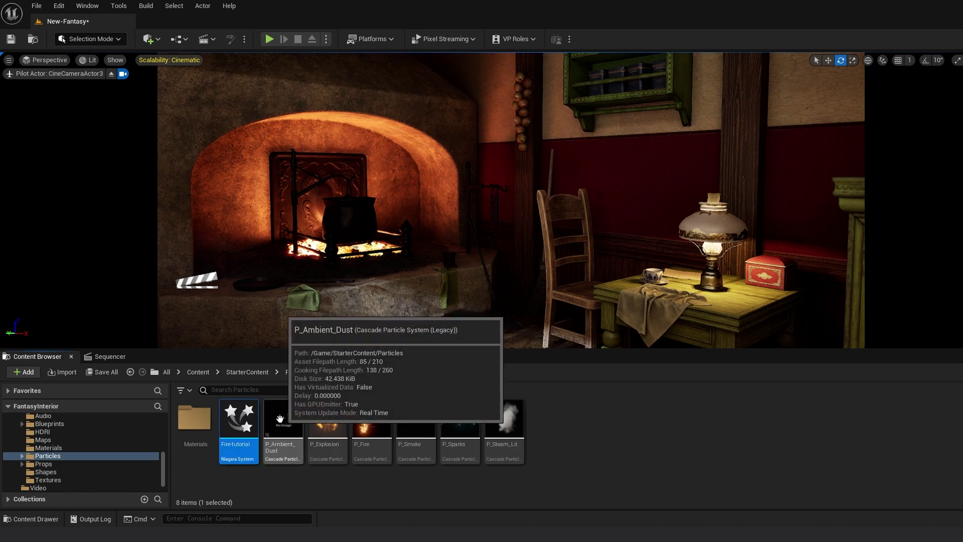
pyautogui.moveTo(235, 424)
pyautogui.moveTo(235, 424); pyautogui.dragTo(370, 251)
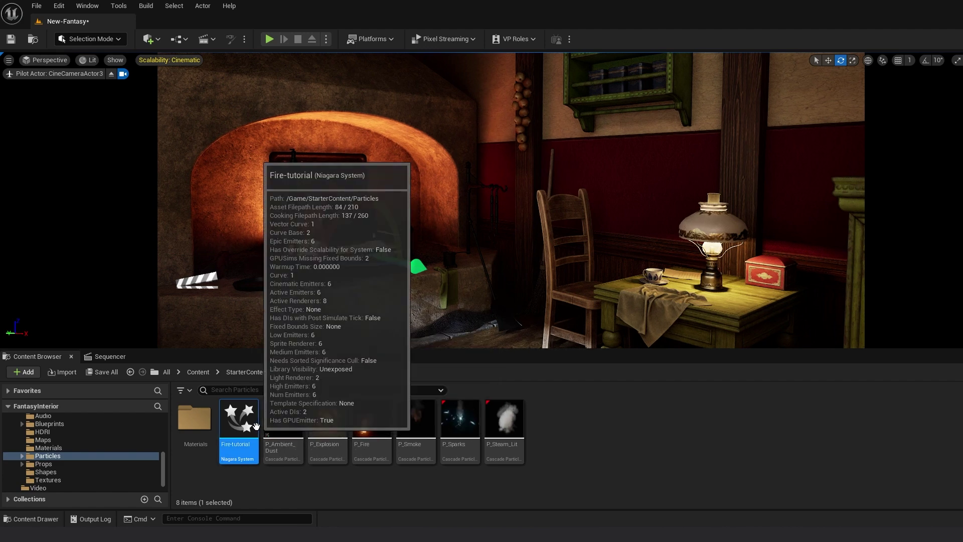
# Disable the Sparks and Flames001 emitters in Fire-tutorial and move Distortion beside Embers.
pyautogui.doubleClick(238, 421)
pyautogui.moveTo(507, 345); pyautogui.dragTo(545, 406, button='right')
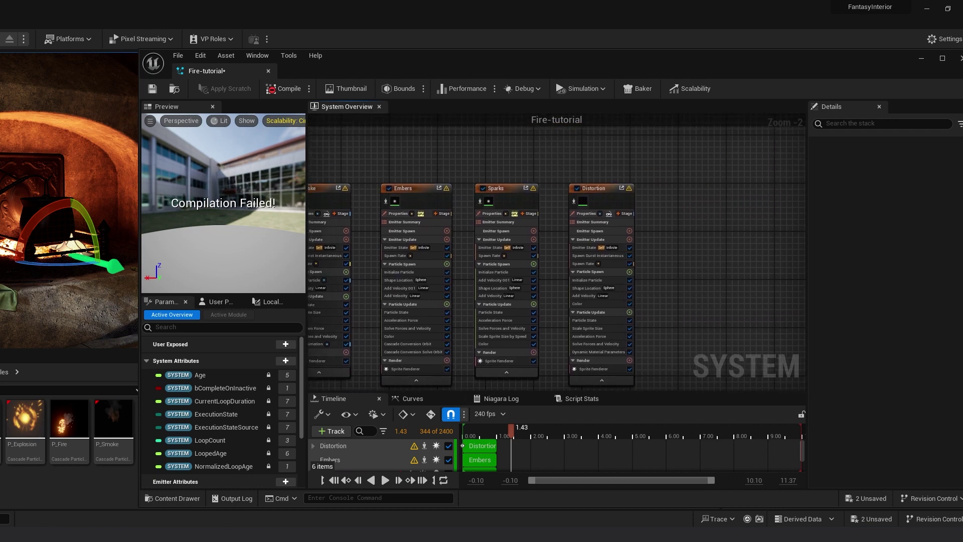
pyautogui.click(483, 190)
pyautogui.click(413, 147)
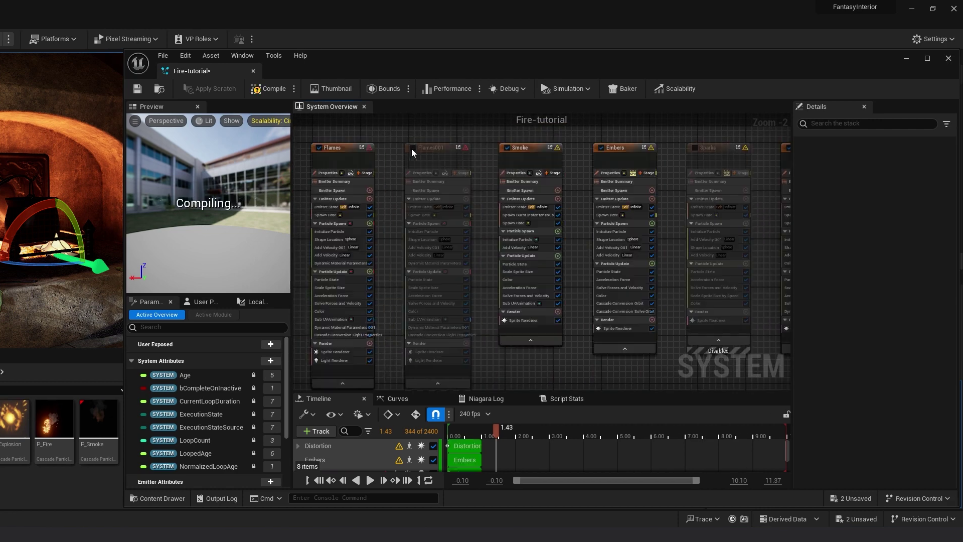
pyautogui.moveTo(697, 145); pyautogui.dragTo(637, 241)
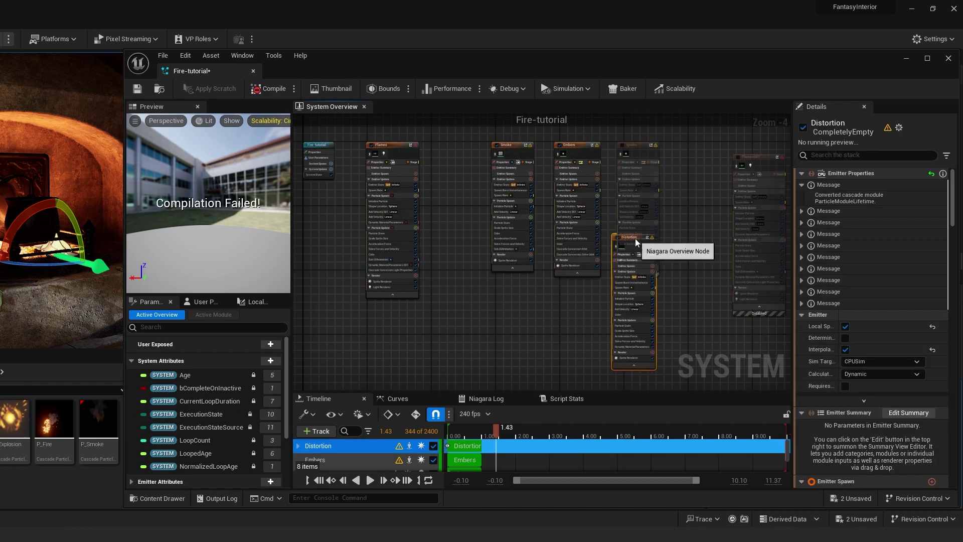
pyautogui.click(573, 158)
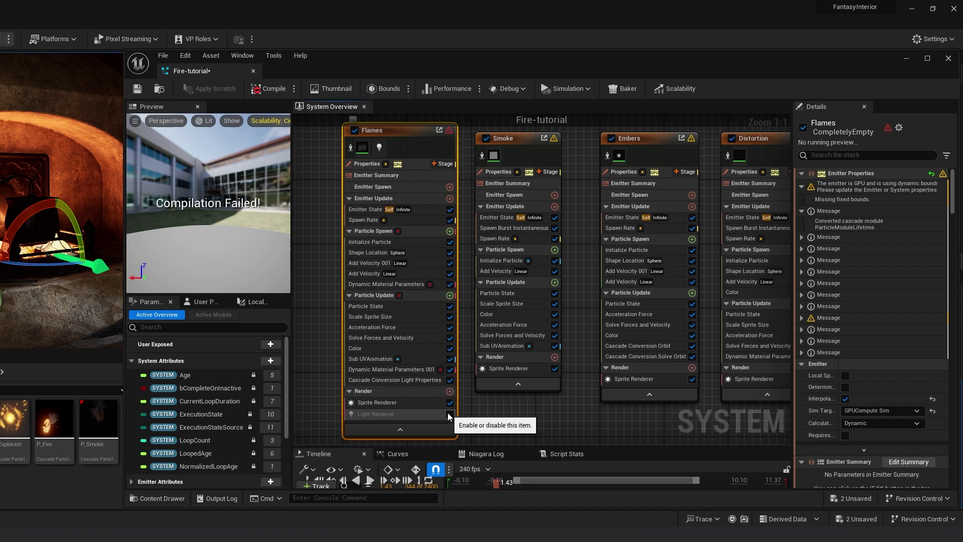
# Disable the Light Properties and both Dynamic Material Parameters modules in Flames.
pyautogui.click(449, 380)
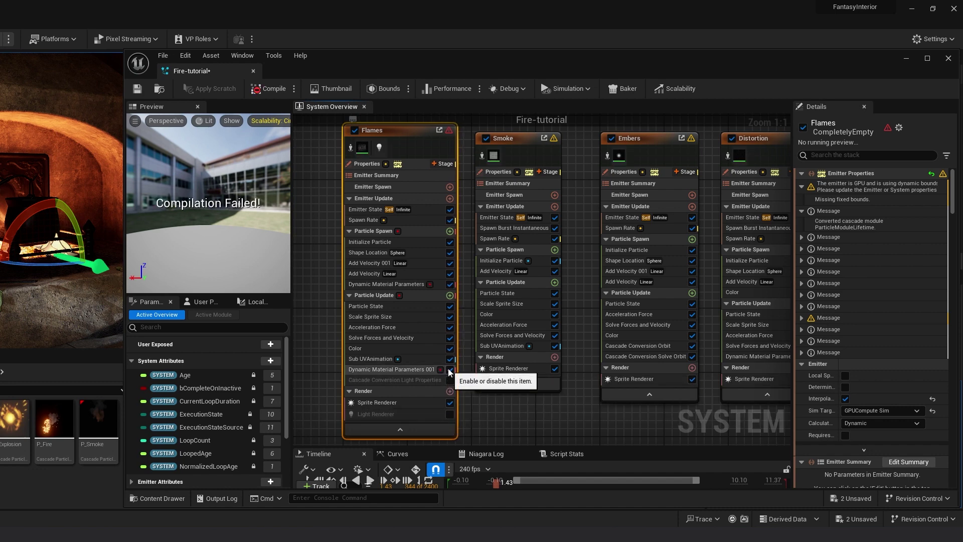
pyautogui.click(450, 370)
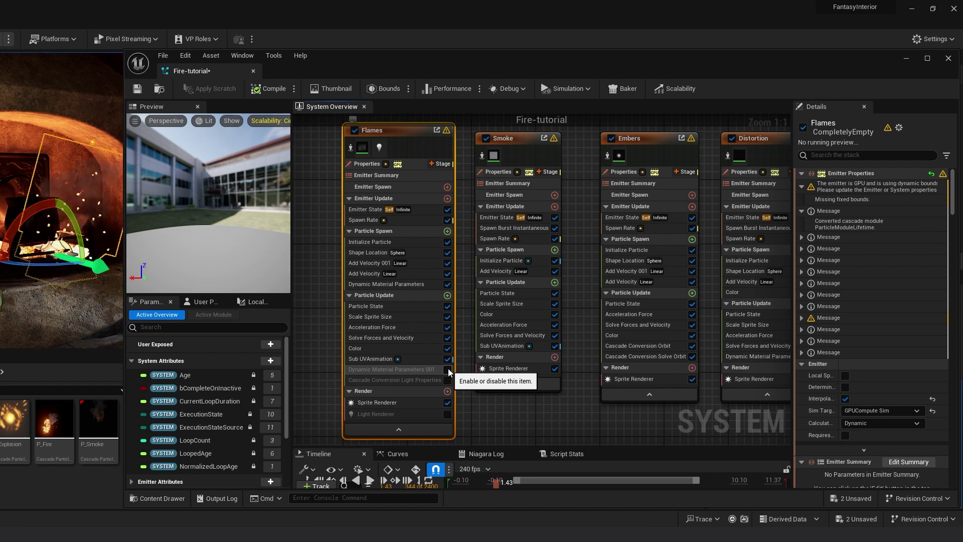
pyautogui.click(450, 284)
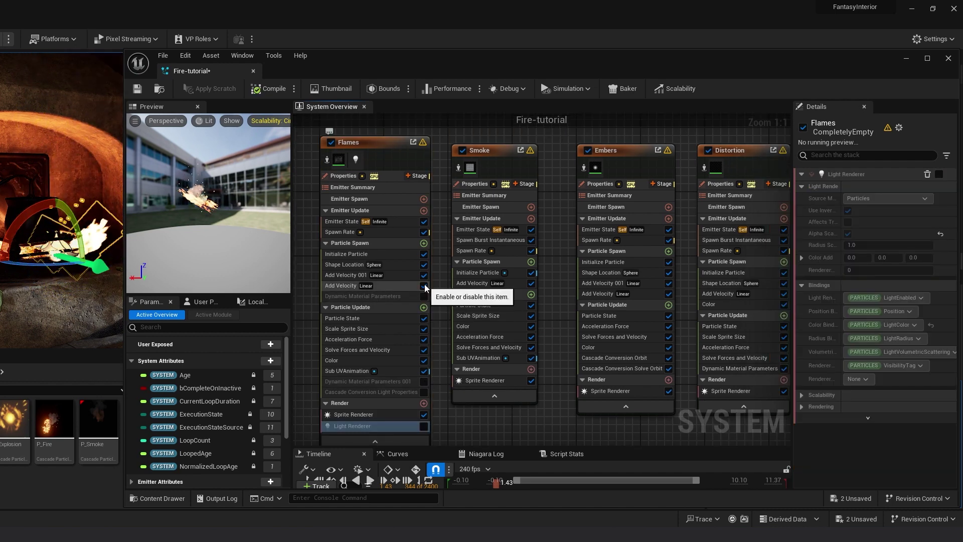
# Disable Add Velocity in Flames and set Add Velocity 001 X to 0–0 and Max Z to 14.
pyautogui.click(425, 285)
pyautogui.click(384, 232)
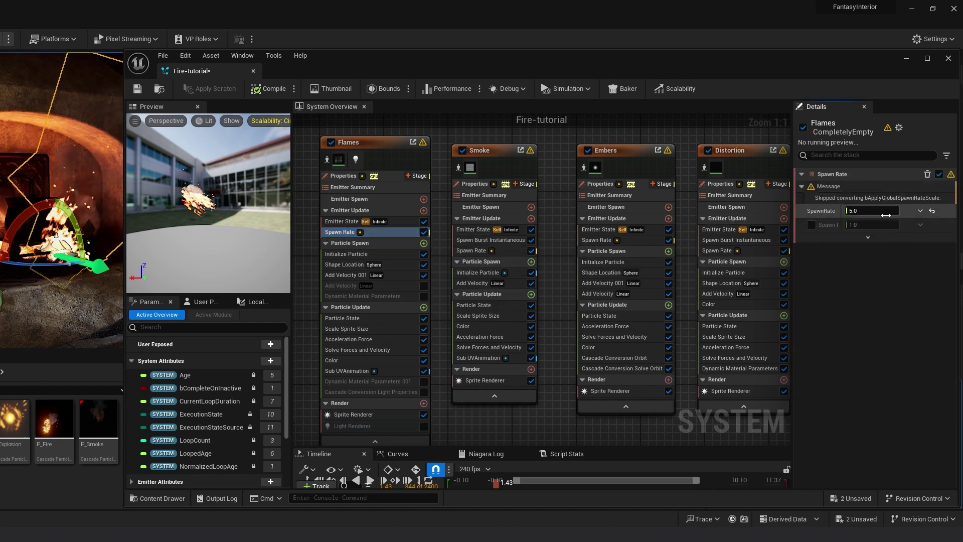
pyautogui.click(344, 275)
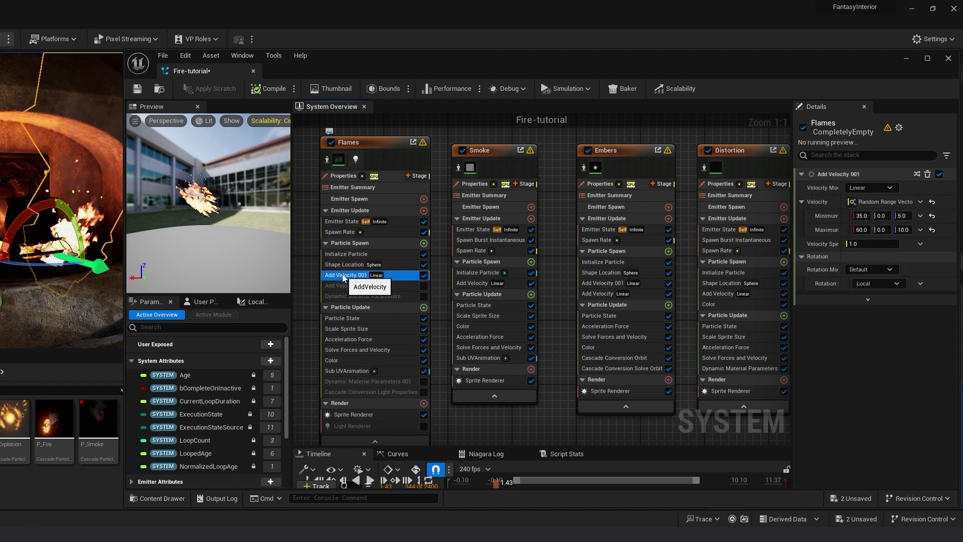
pyautogui.click(862, 216)
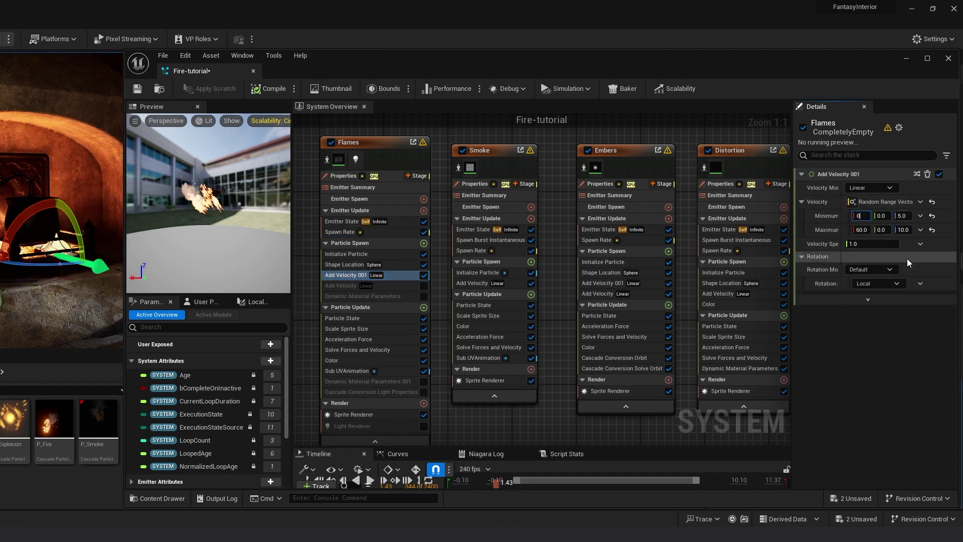
pyautogui.write('0')
pyautogui.press('Return')
pyautogui.write('0')
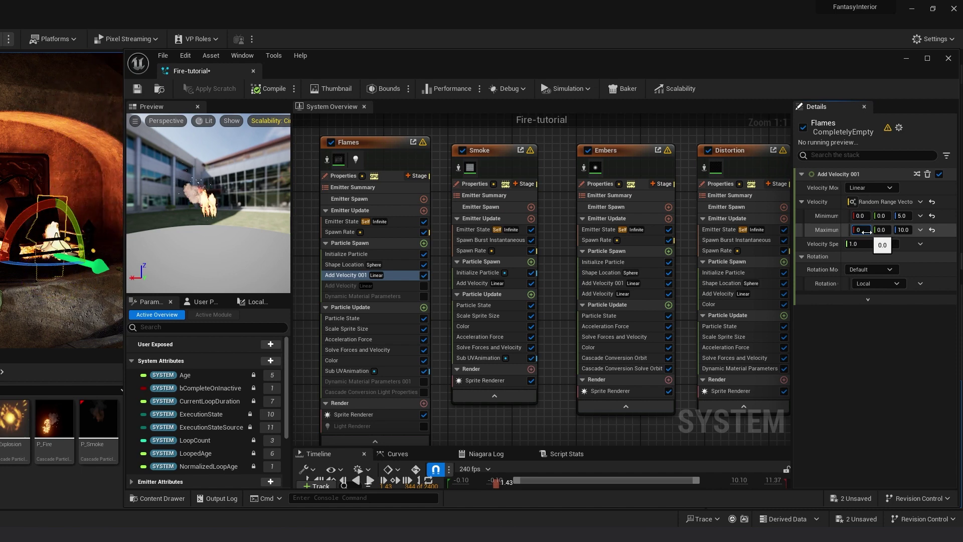
pyautogui.press('Return')
pyautogui.click(907, 231)
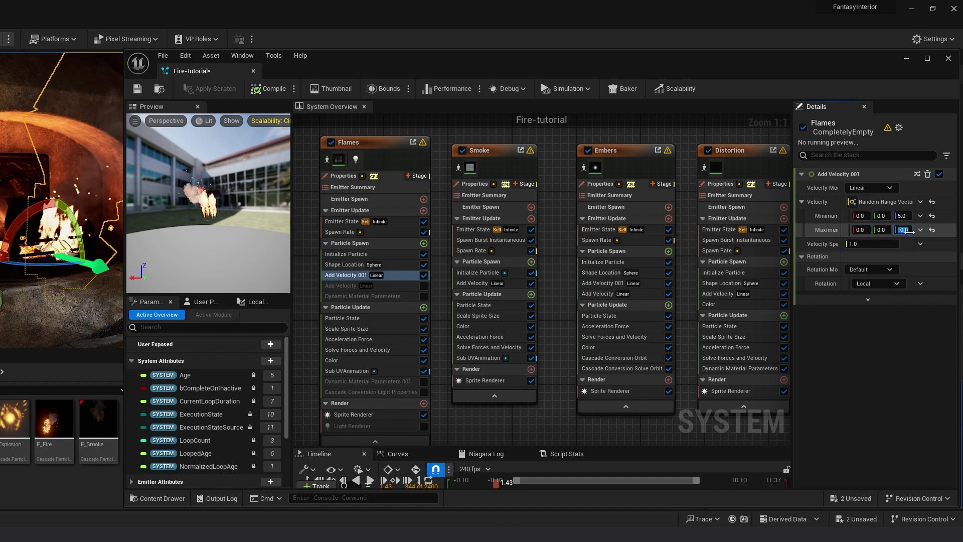
pyautogui.write('14')
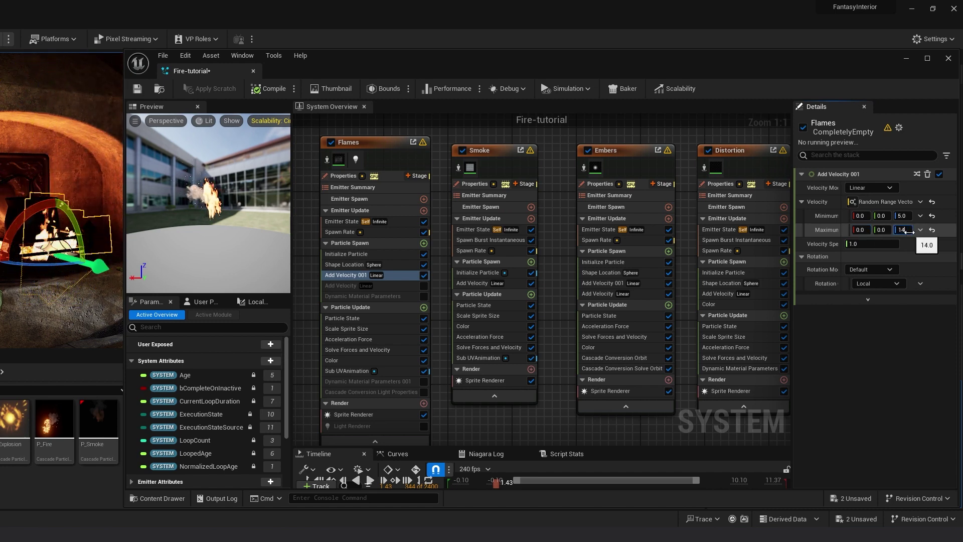
# Keep the Flames spawn shape as a Sphere and set its radius to 2.
pyautogui.click(346, 265)
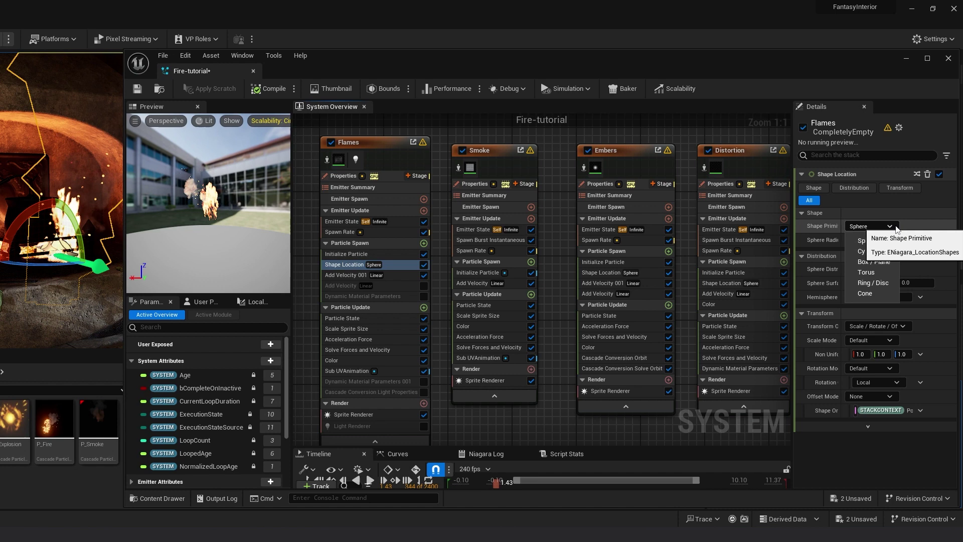
pyautogui.click(891, 226)
pyautogui.click(892, 240)
pyautogui.click(891, 227)
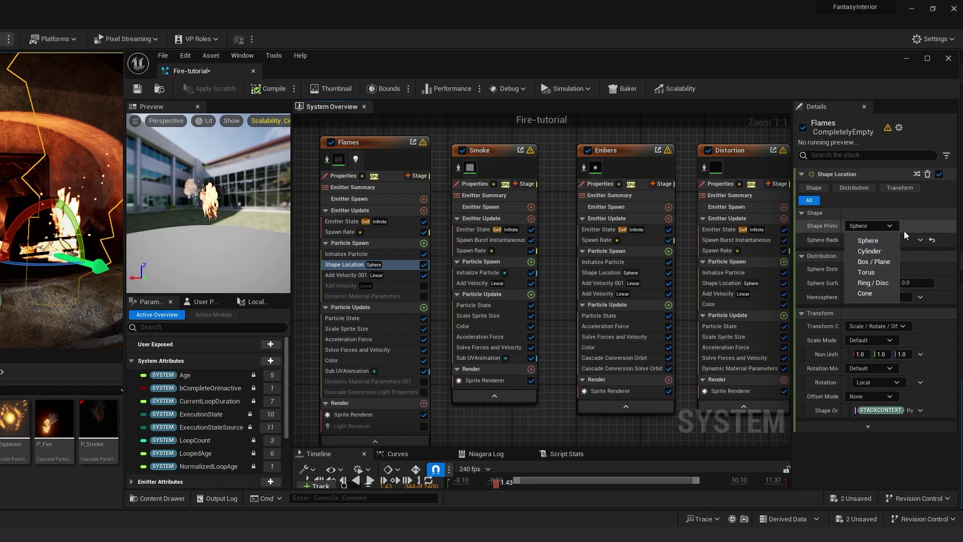
pyautogui.click(891, 239)
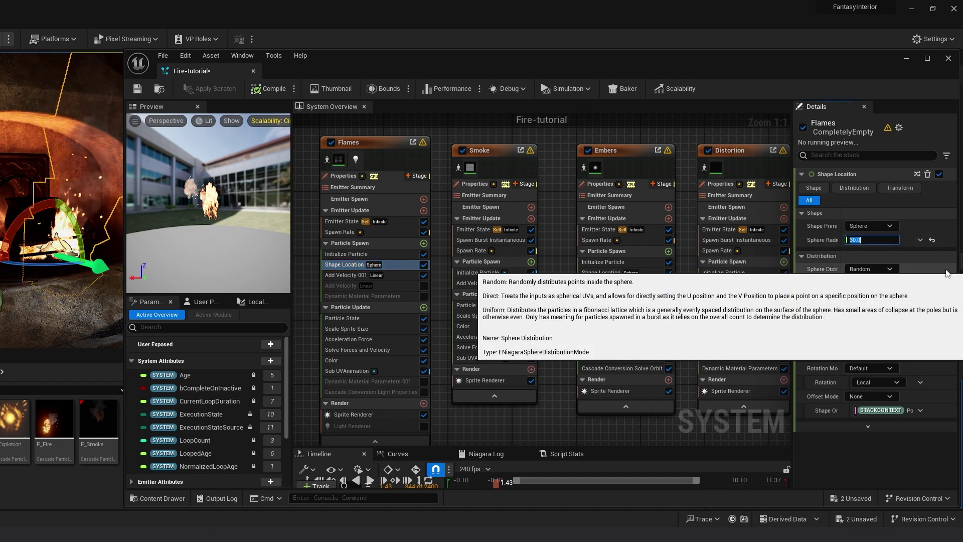
pyautogui.write('2')
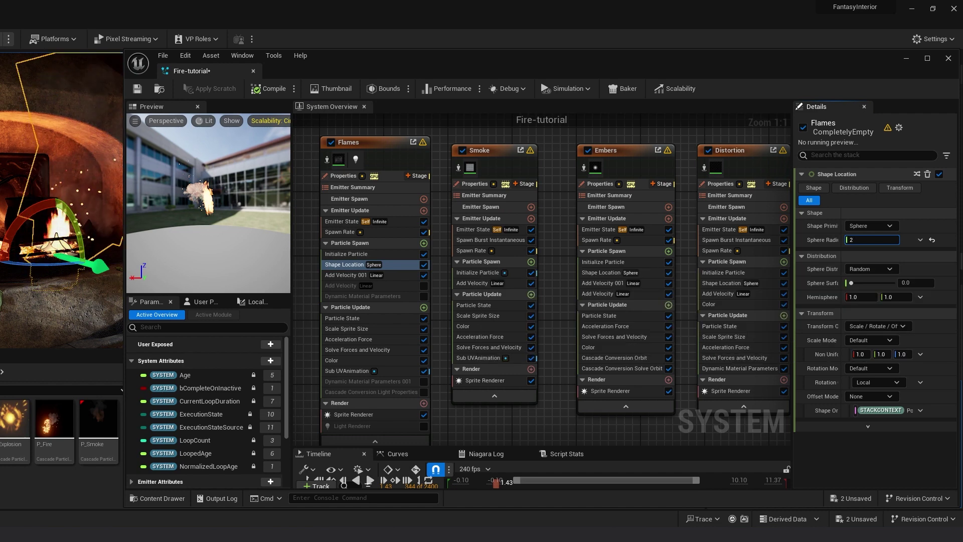
pyautogui.click(477, 145)
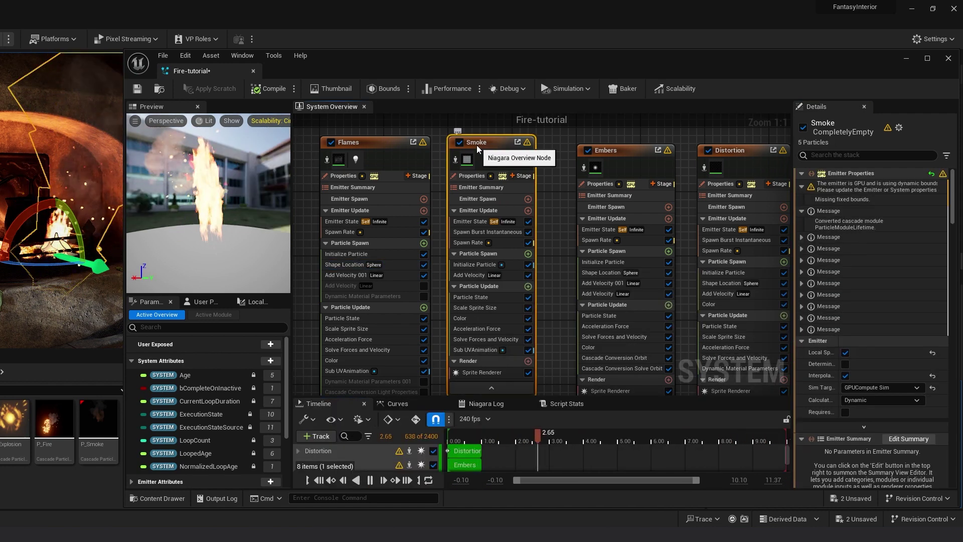
# Set the Smoke spawn rate to 10 and its Add Velocity X range to 0–0.
pyautogui.click(471, 243)
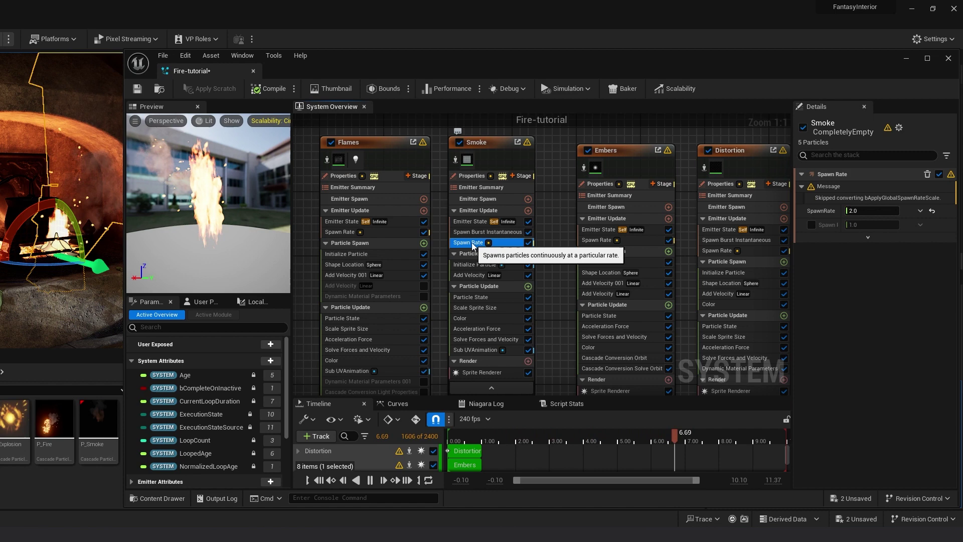
pyautogui.click(873, 211)
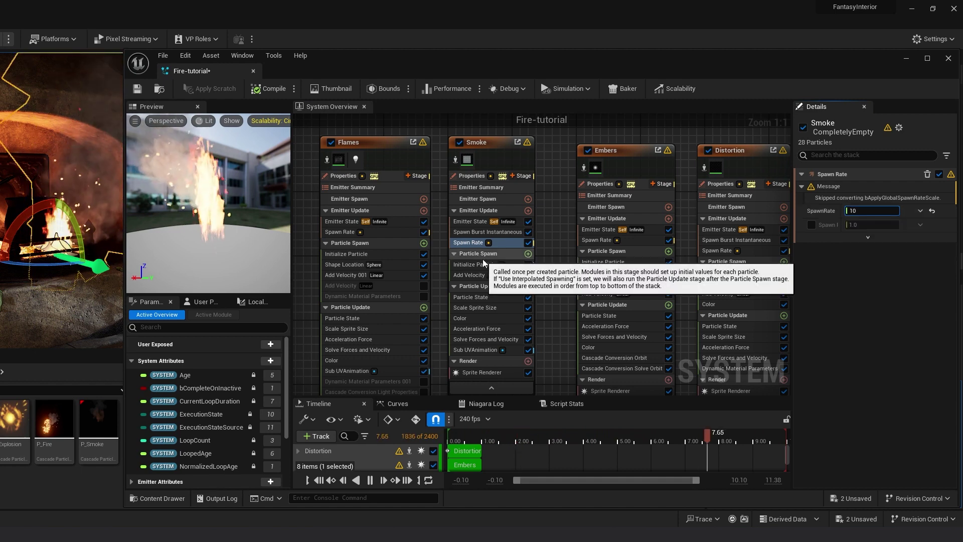
pyautogui.click(498, 276)
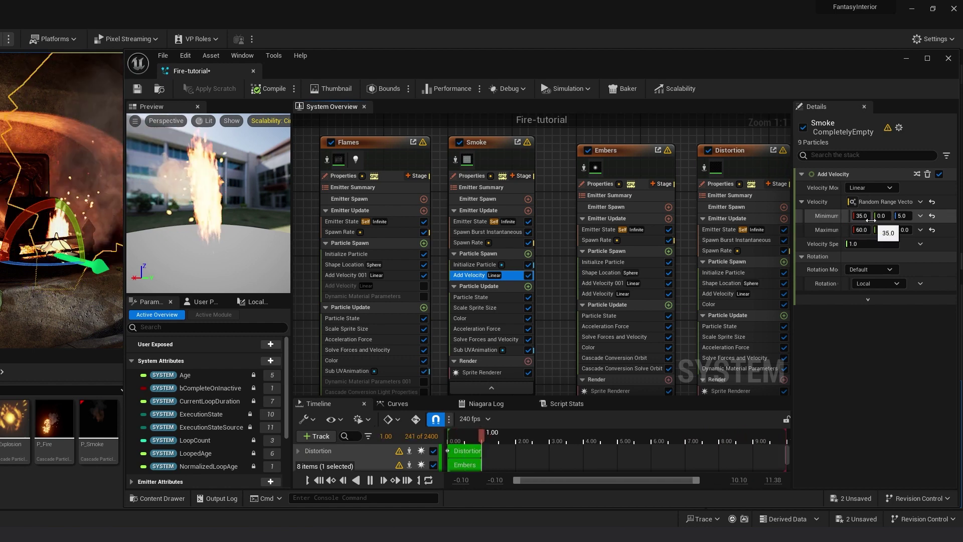
pyautogui.click(871, 218)
pyautogui.write('0')
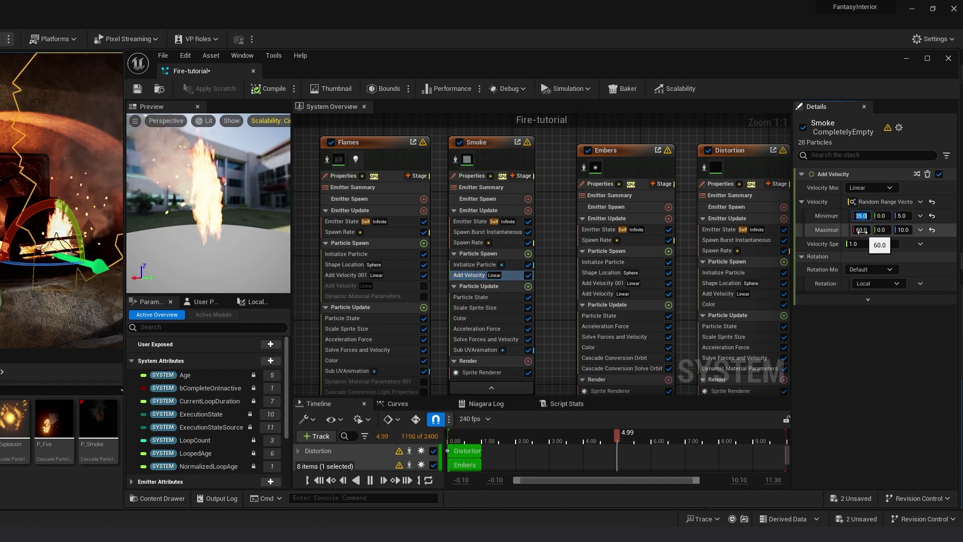
pyautogui.press('Return')
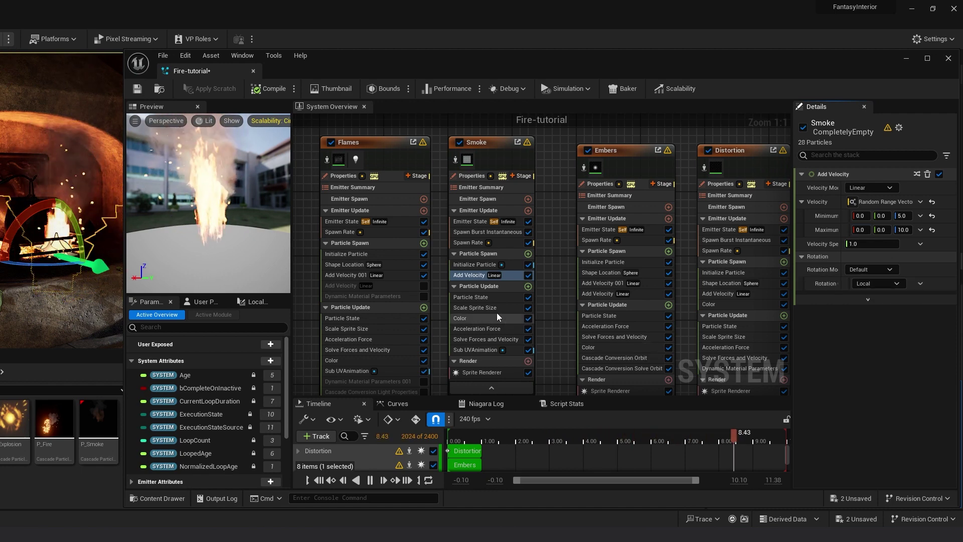
pyautogui.hotkey('ctrl', 'z')
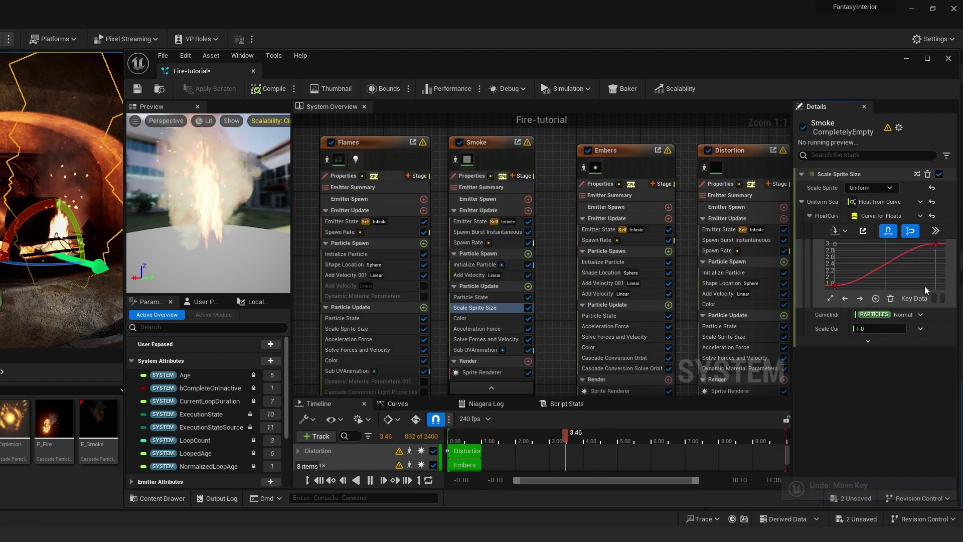
# Set the Embers spawn rate to 5 and its spawn sphere radius to 3.
pyautogui.moveTo(620, 158); pyautogui.dragTo(613, 151)
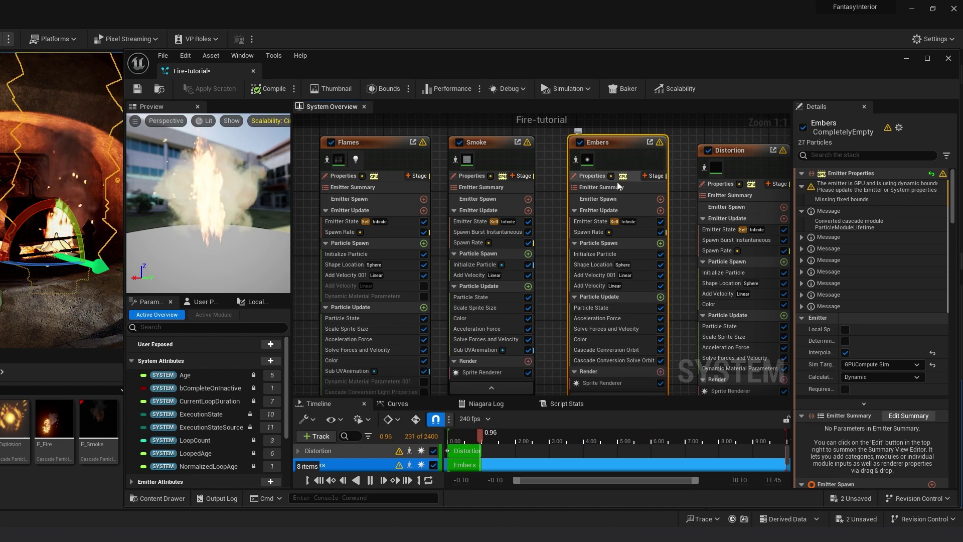
pyautogui.click(591, 231)
pyautogui.click(876, 212)
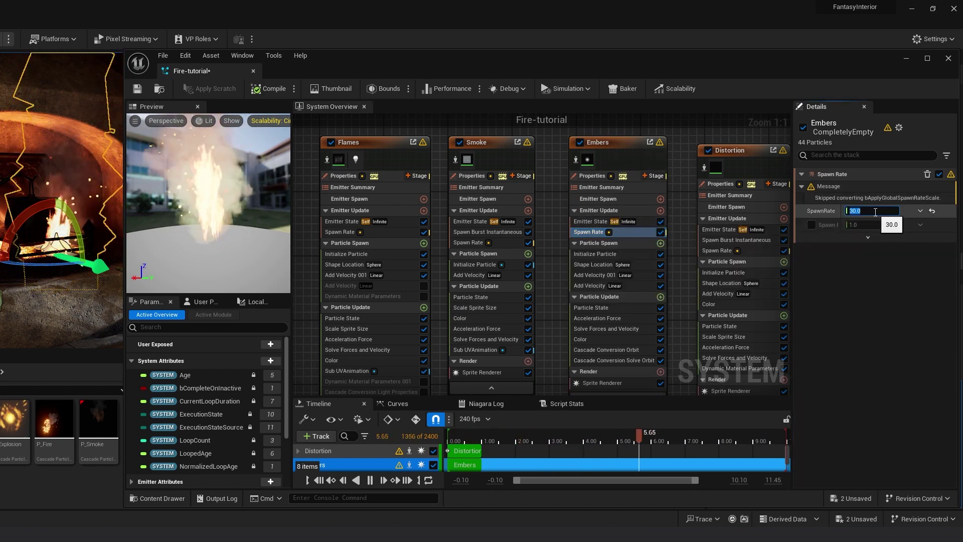
pyautogui.write('5')
pyautogui.click(594, 265)
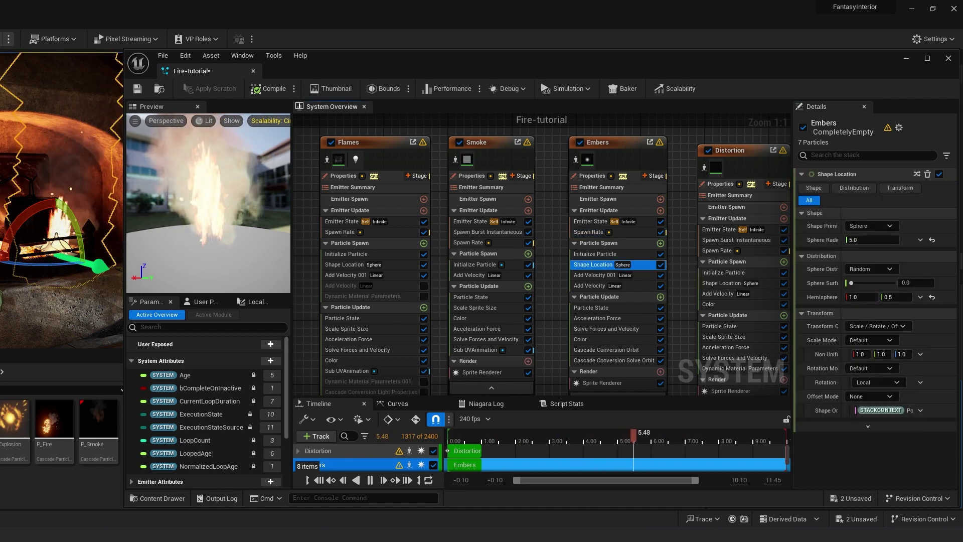
pyautogui.click(881, 240)
pyautogui.write('3')
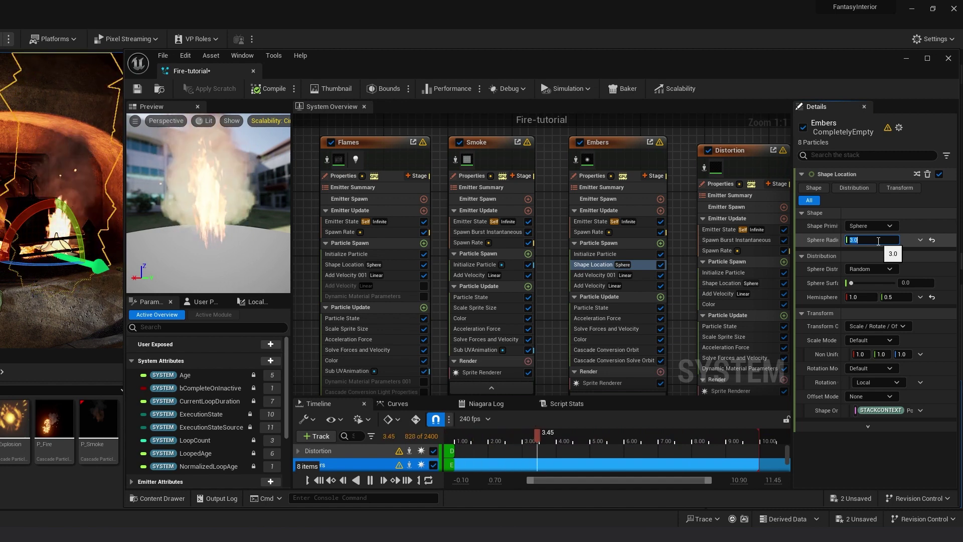
# Give Embers a random sprite size from 1×2 minimum to 1.5×5 maximum.
pyautogui.click(602, 254)
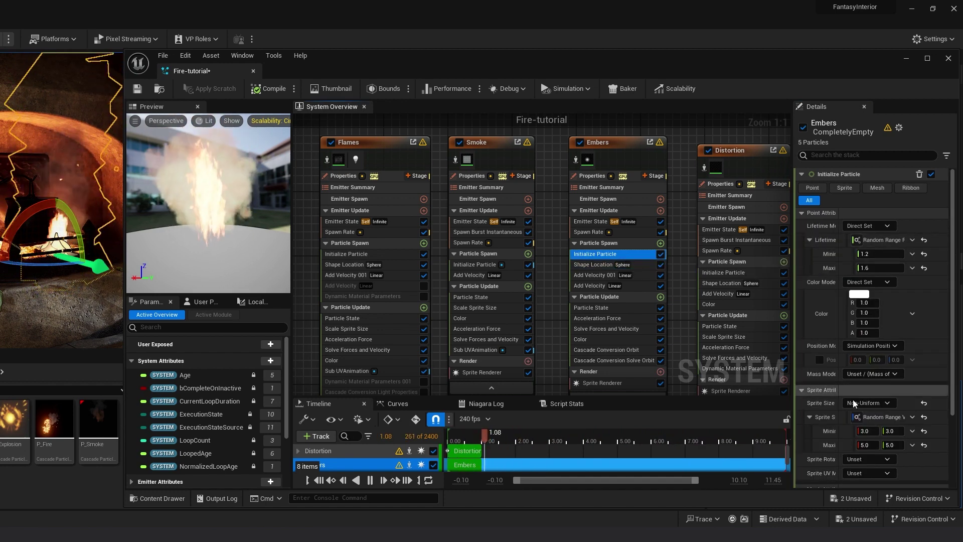
pyautogui.click(823, 406)
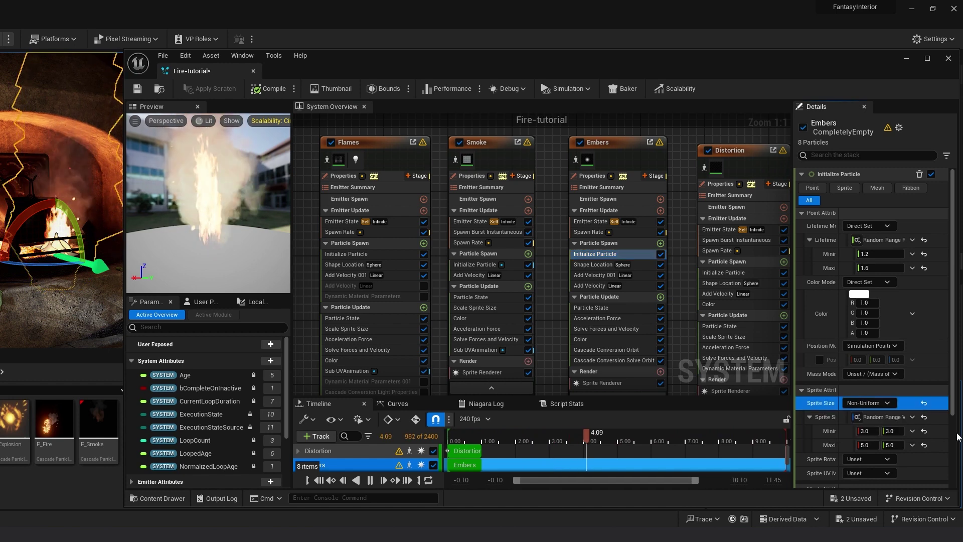
pyautogui.click(866, 431)
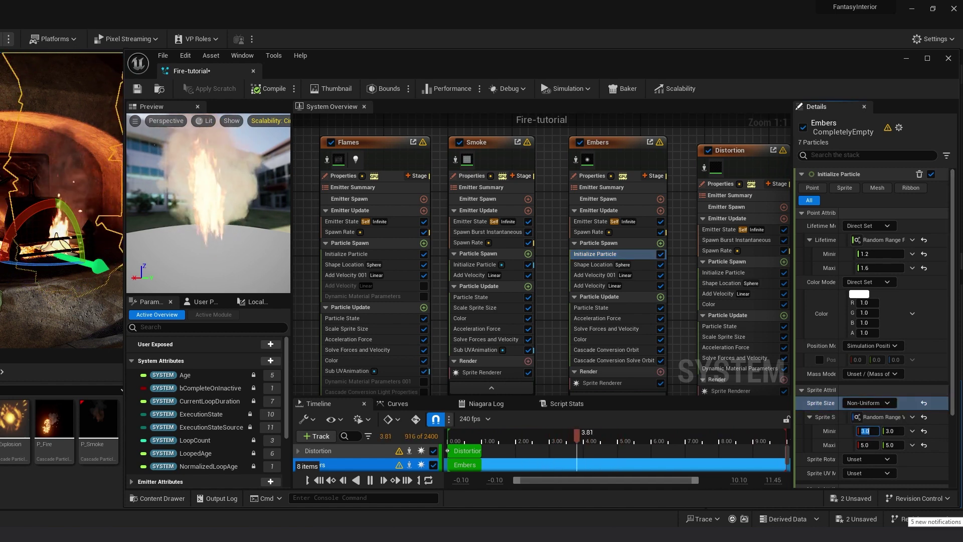
pyautogui.write('1')
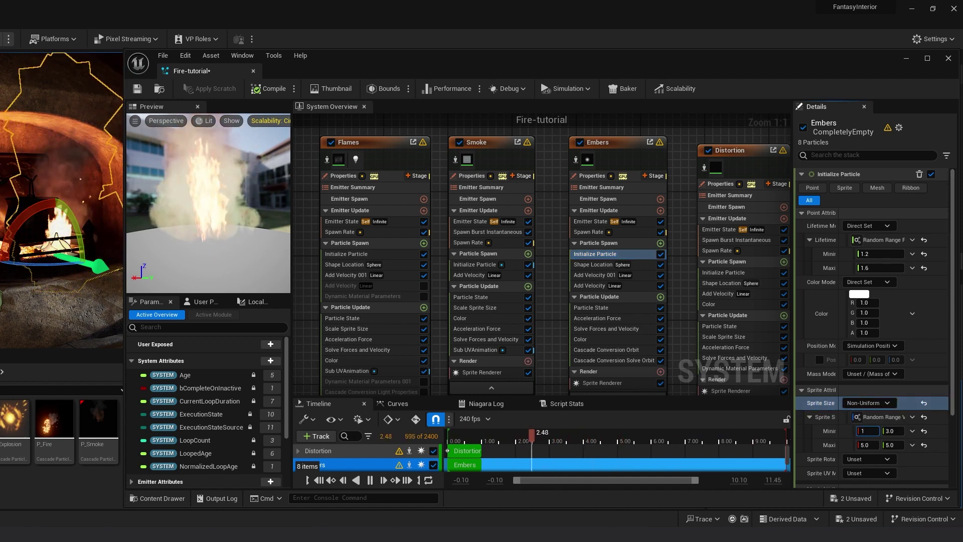
pyautogui.click(866, 445)
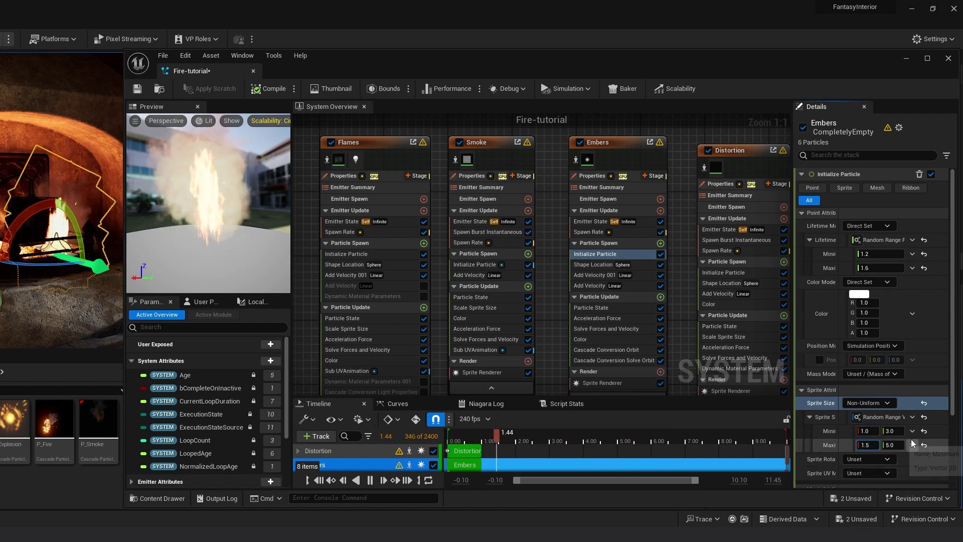
pyautogui.click(891, 431)
pyautogui.write('2')
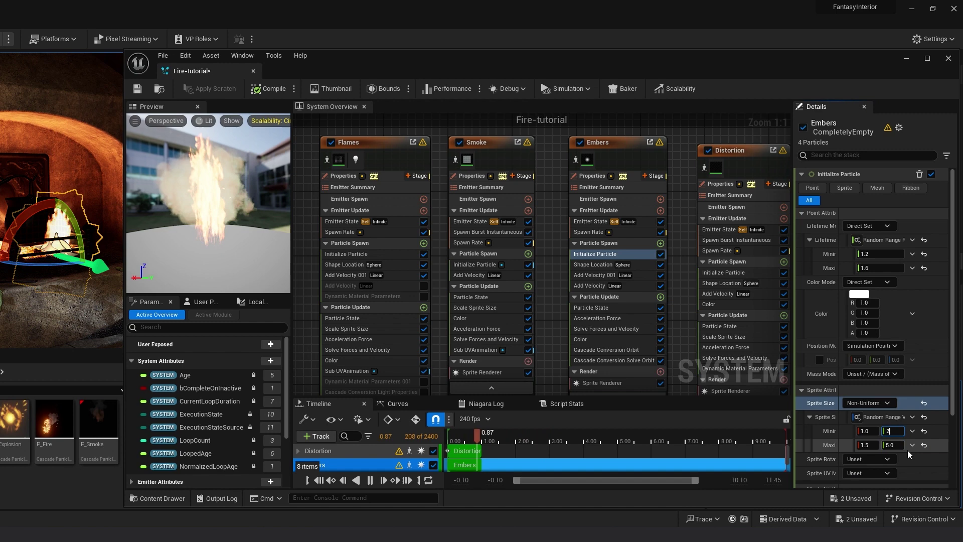
pyautogui.click(891, 445)
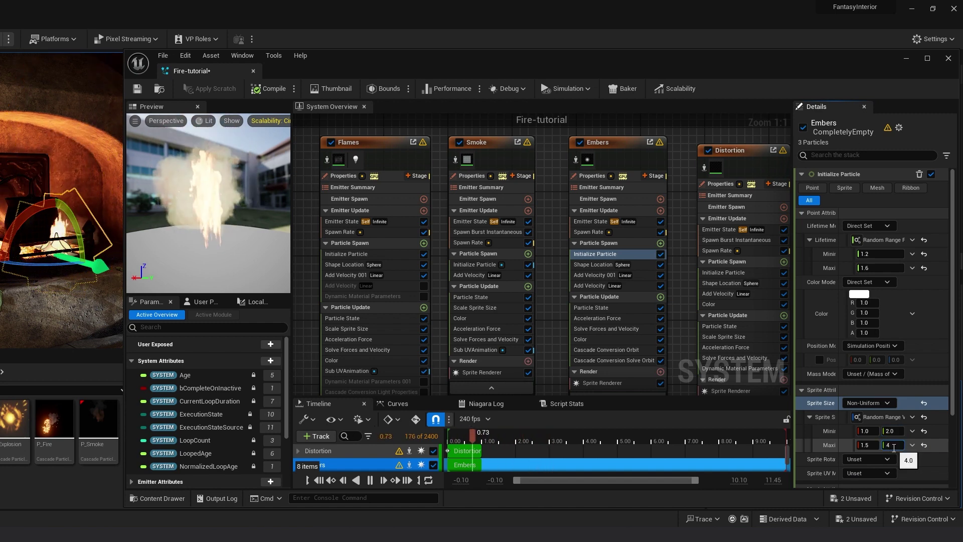
pyautogui.write('4')
pyautogui.press('Return')
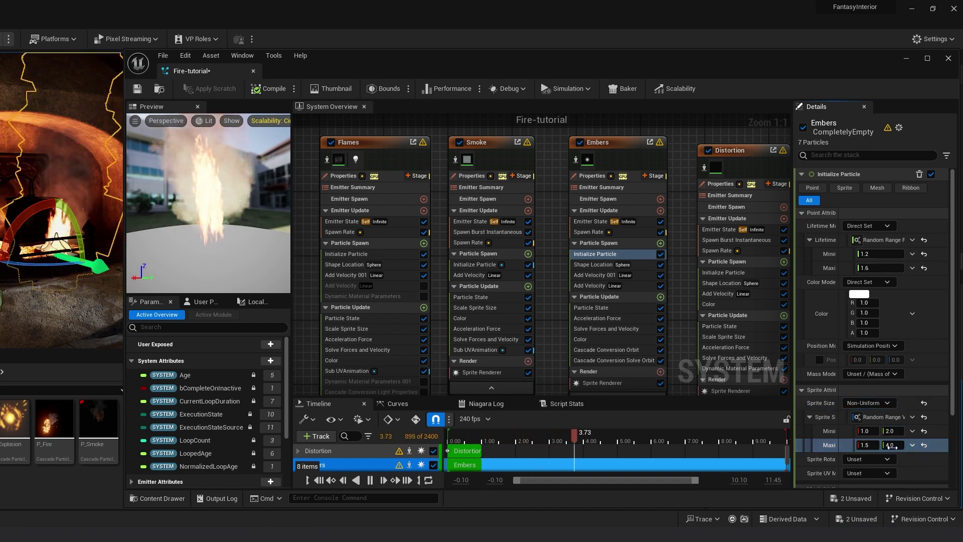
pyautogui.write('5')
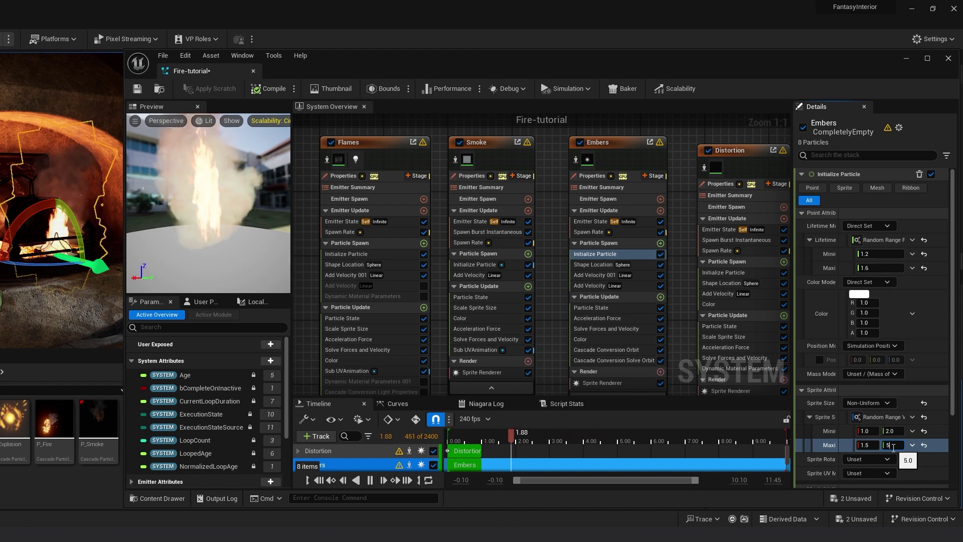
pyautogui.moveTo(746, 156); pyautogui.dragTo(559, 140, button='right')
# Lower the Distortion emitter's spawn rate from 4.0 to 2.0.
pyautogui.click(532, 234)
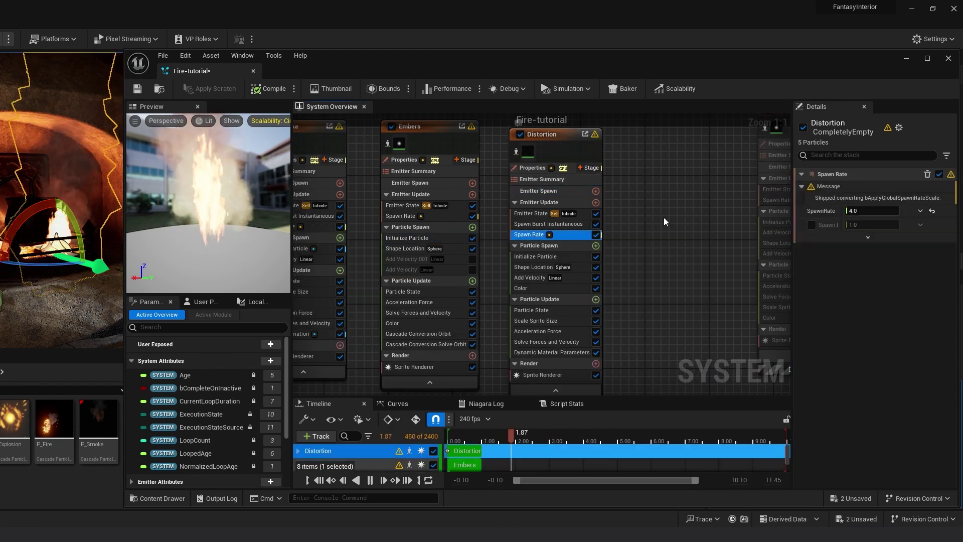
pyautogui.click(870, 211)
pyautogui.write('3')
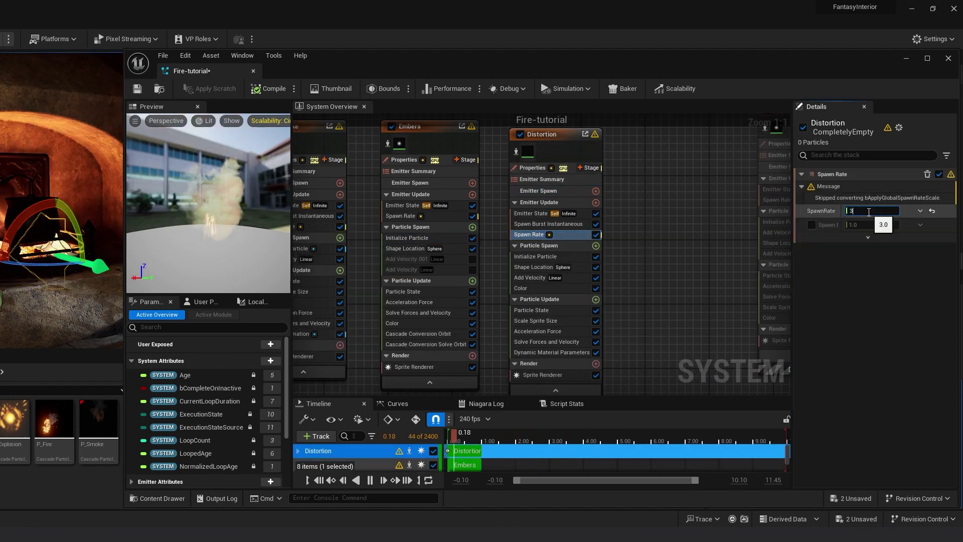
pyautogui.press('BackSpace')
pyautogui.write('2')
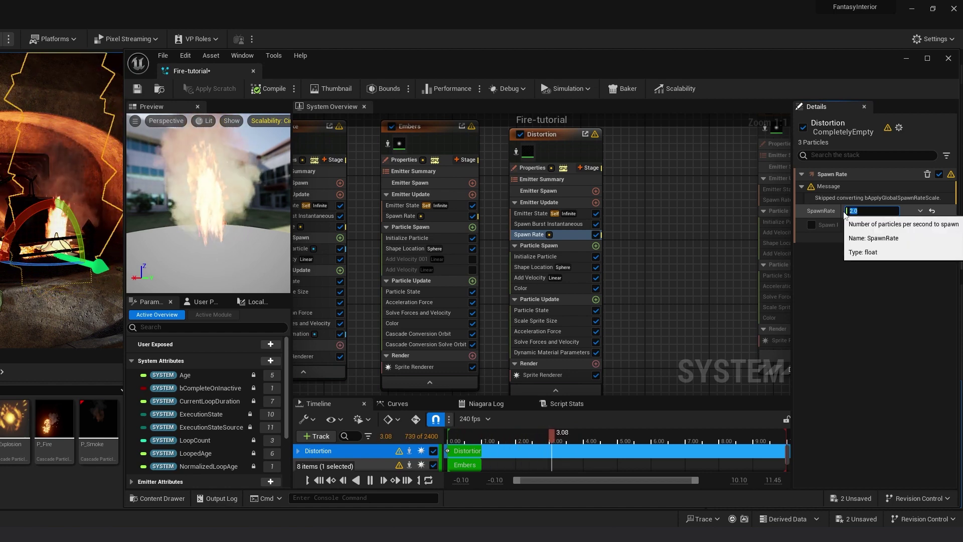
pyautogui.write('3')
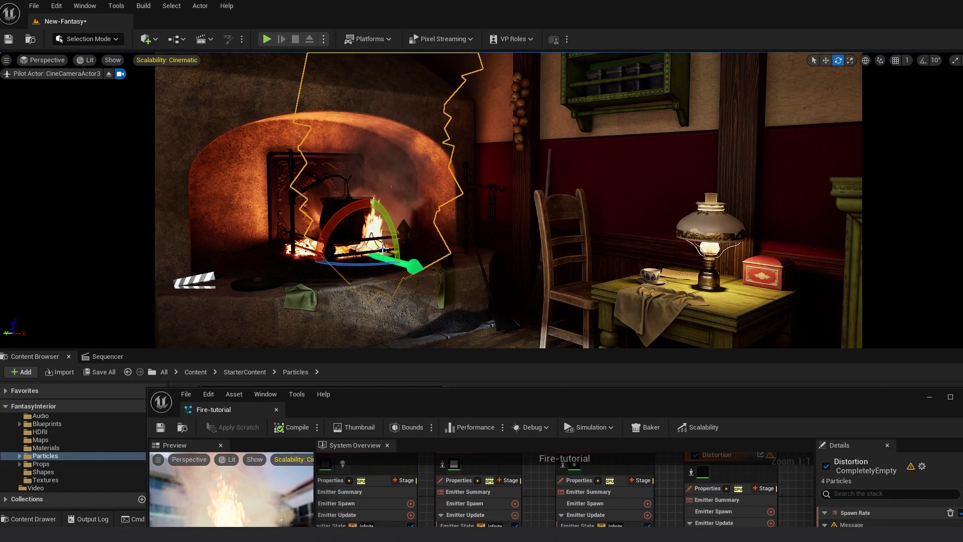
# Push the fire deeper into the fireplace and raise the Light-Flicker light.
pyautogui.press('w')
pyautogui.moveTo(272, 269); pyautogui.dragTo(325, 247)
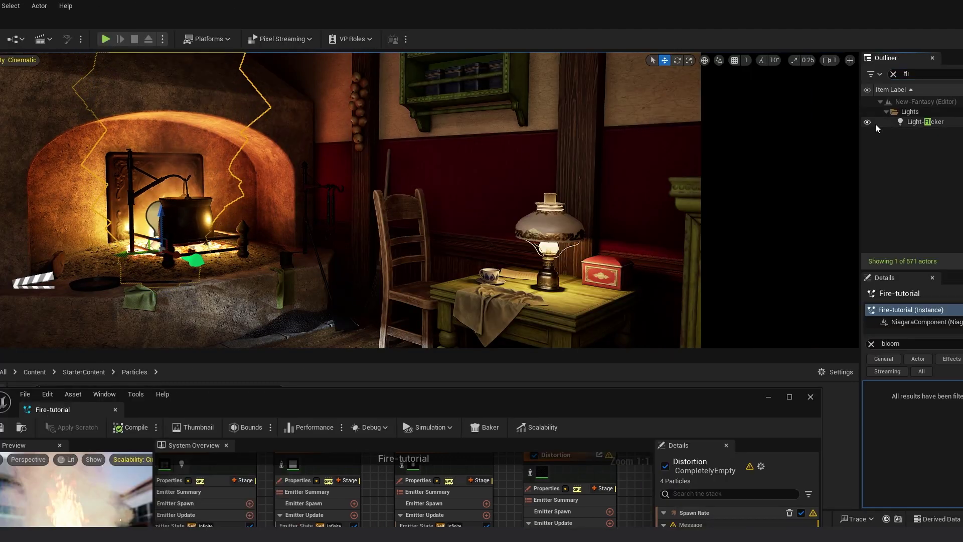
pyautogui.click(898, 122)
pyautogui.moveTo(162, 189); pyautogui.dragTo(165, 234)
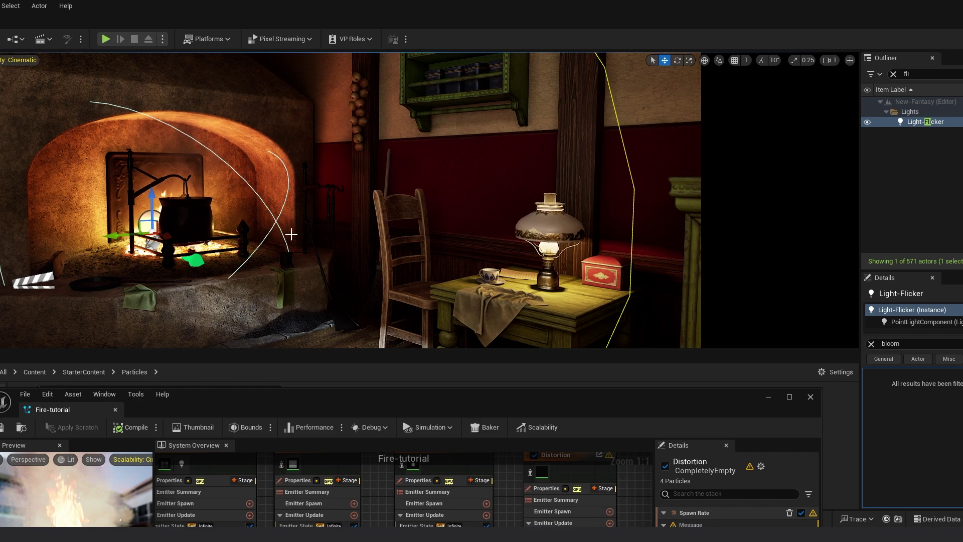
# Close the Niagara editor and play Shot-02 in Sequencer from frame 25.
pyautogui.click(115, 410)
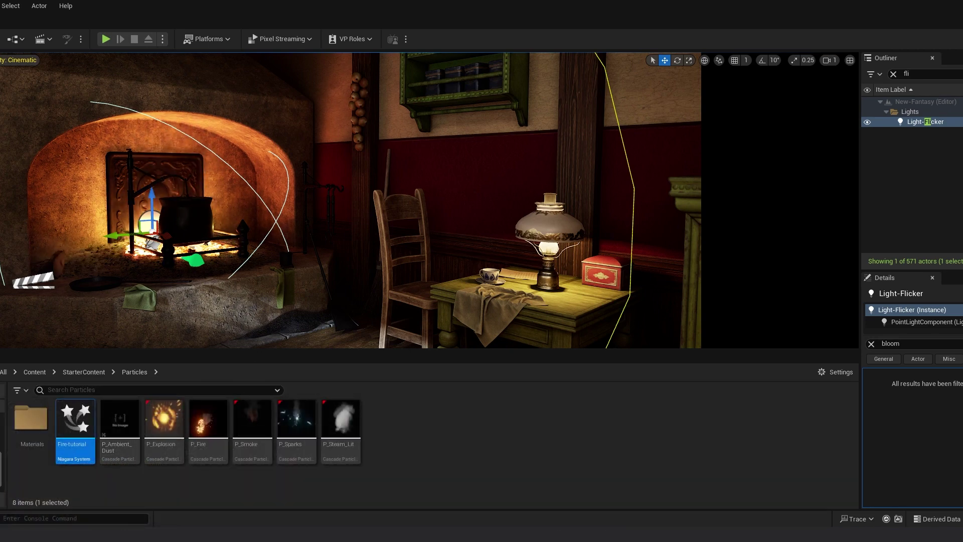
pyautogui.click(264, 390)
pyautogui.moveTo(264, 390); pyautogui.dragTo(300, 397)
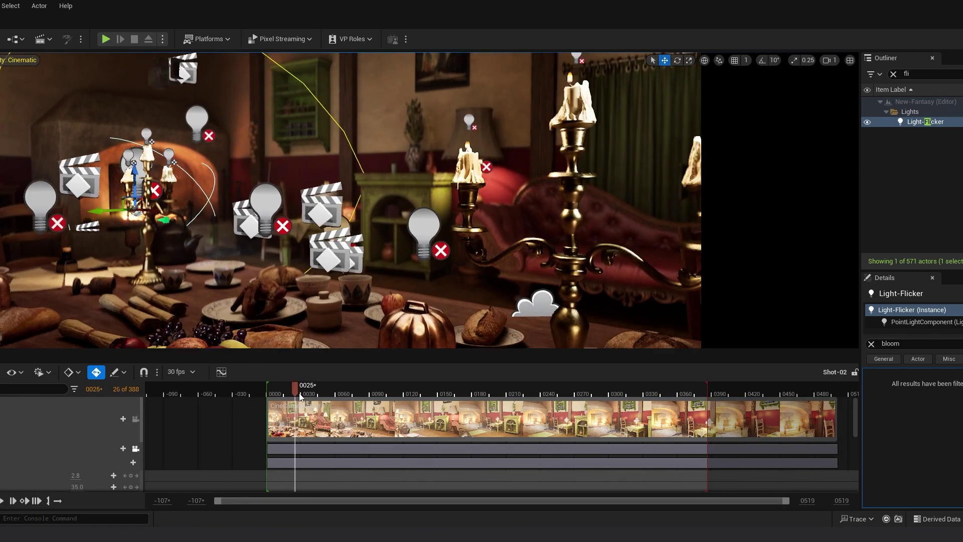
pyautogui.click(2, 502)
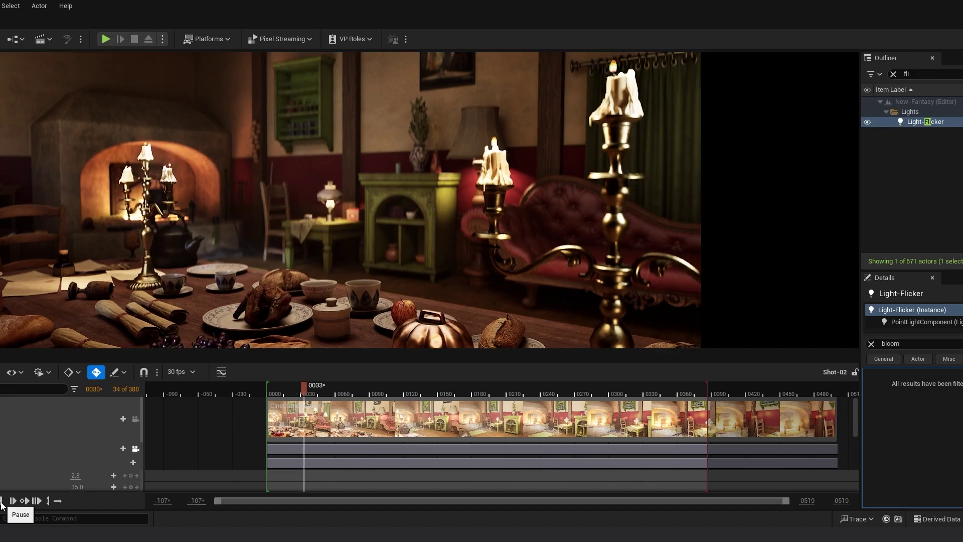